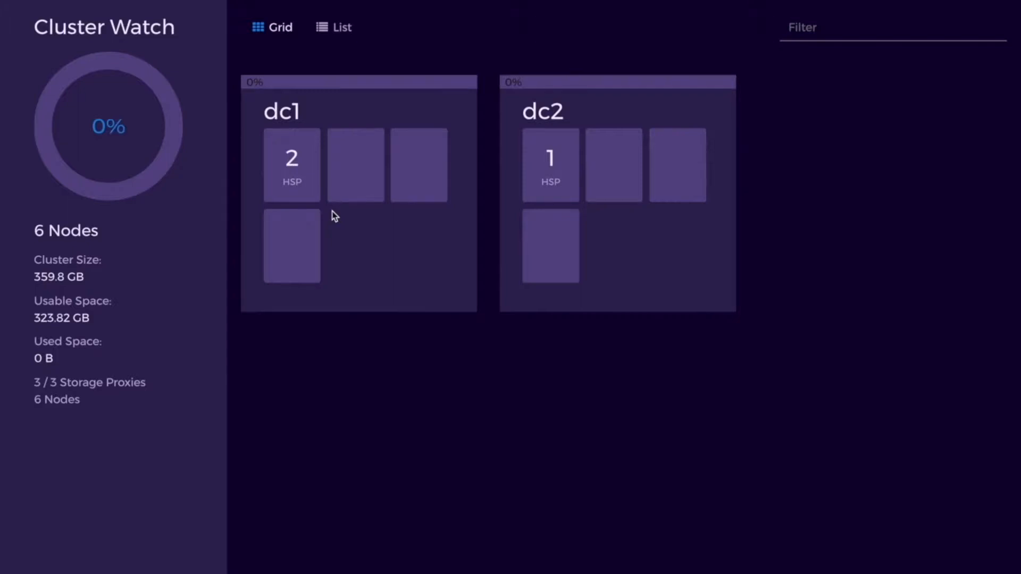
Step: Review the storage proxies listed for data centers dc1 and dc2
click(310, 178)
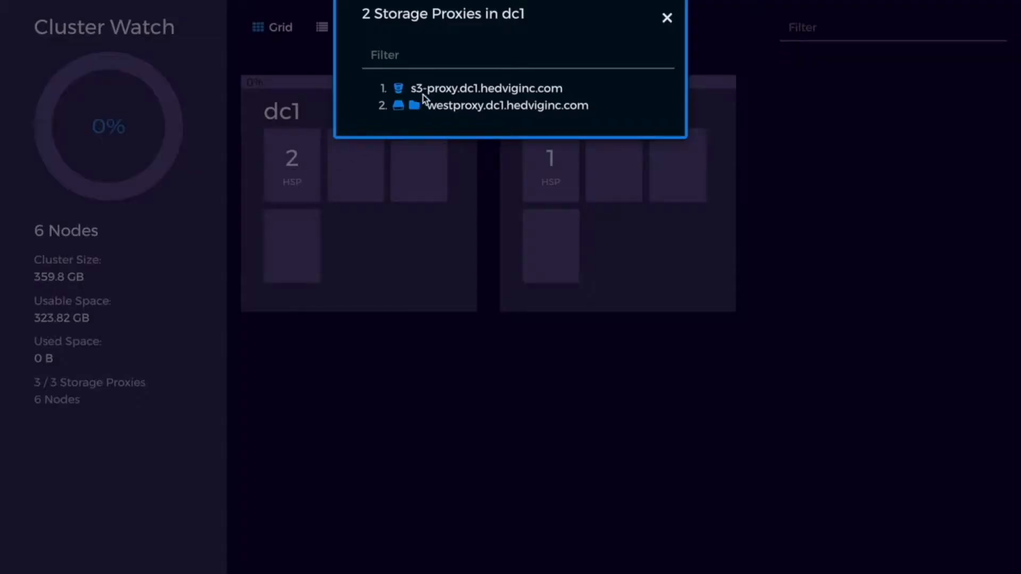
click(498, 259)
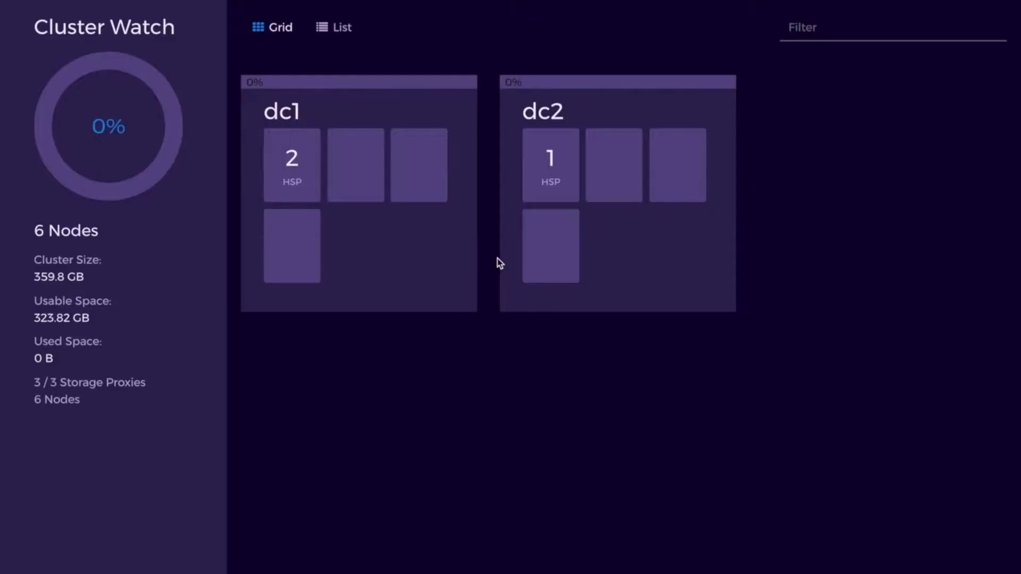
click(543, 171)
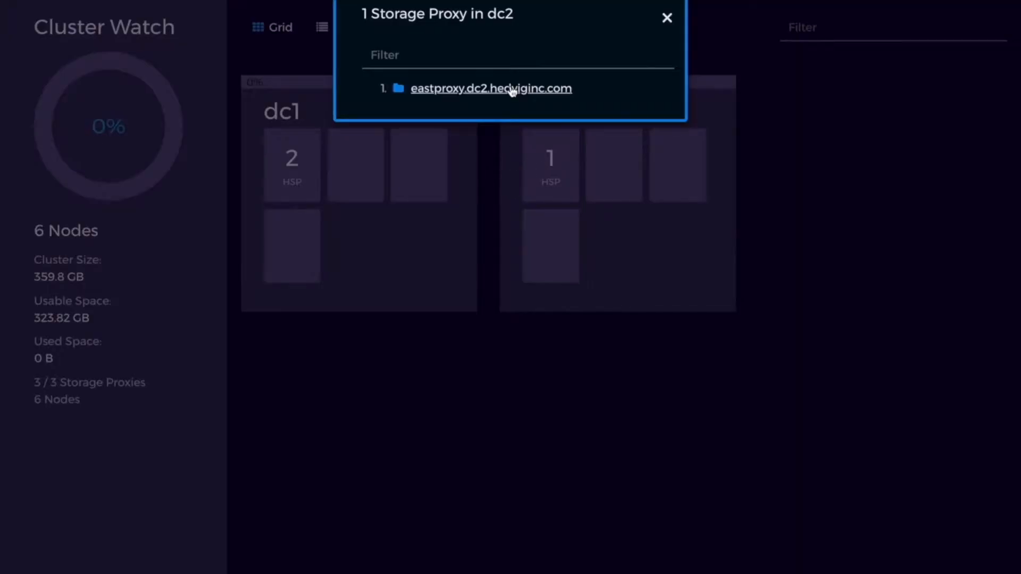
click(496, 170)
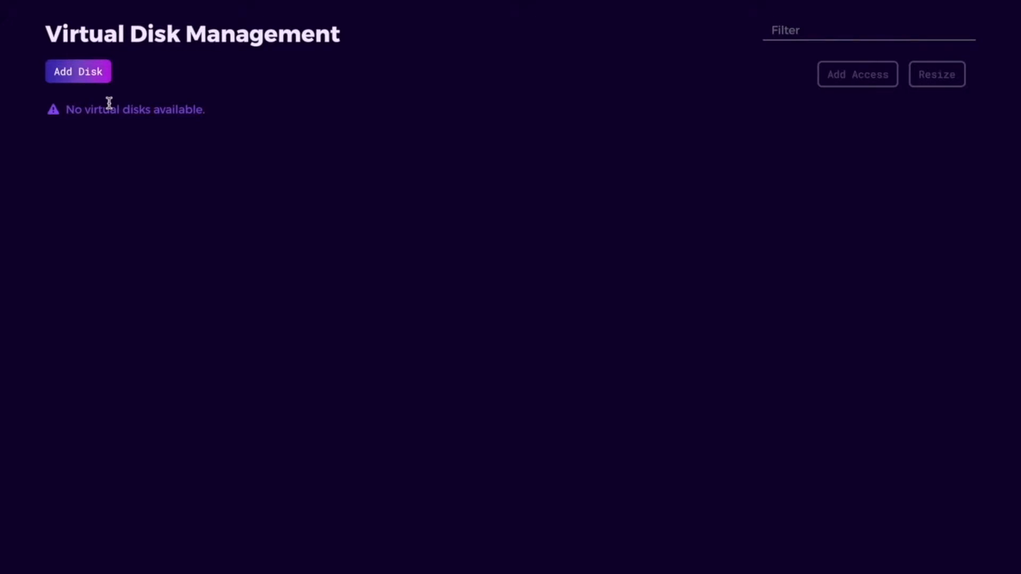
Step: Start a new virtual disk named VMWareDatastore1 with a size of 1 TB and disk type NFS
click(103, 71)
click(202, 88)
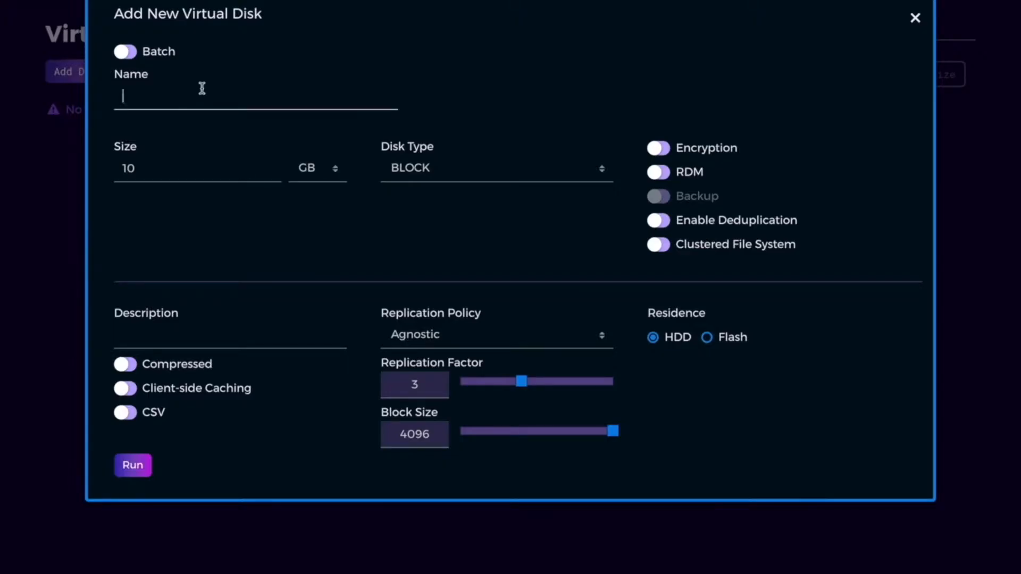
text(VMWareDatastore1)
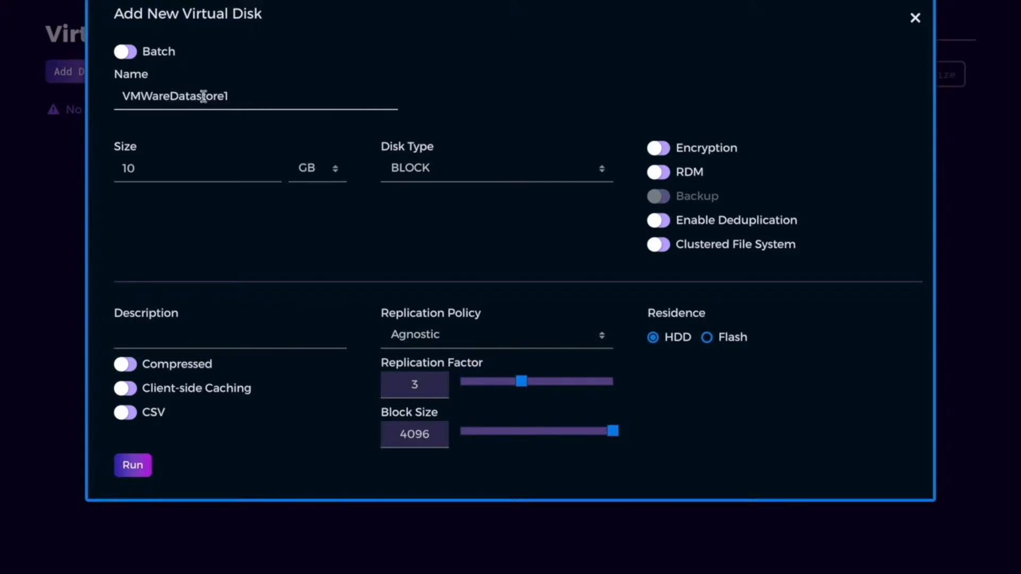
click(229, 172)
key(BackSpace)
click(318, 168)
click(307, 216)
click(421, 168)
click(434, 221)
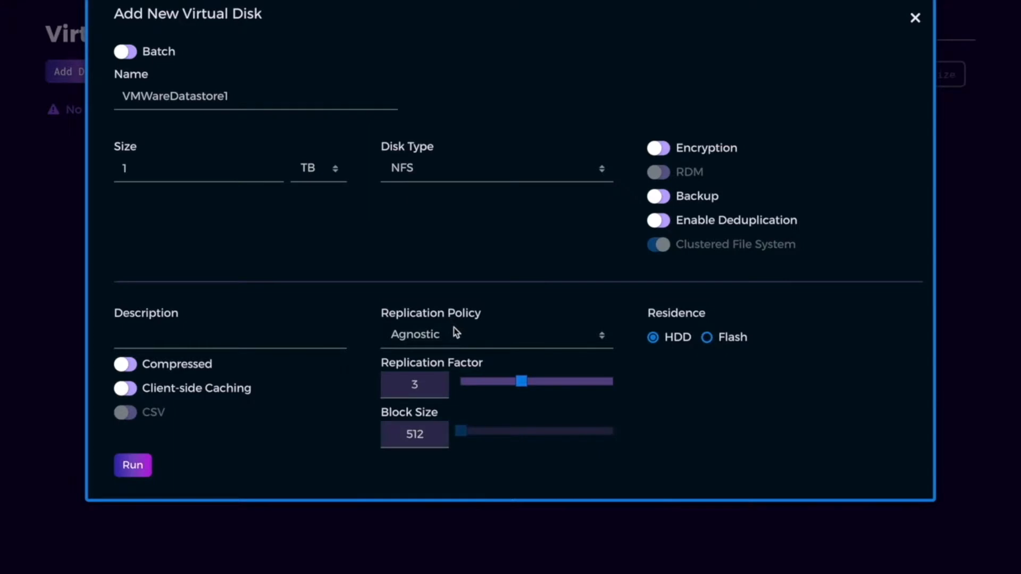
Step: Set the replication policy to Data Center Aware across dc1 and dc2, and create the disk
click(454, 329)
click(460, 384)
click(461, 386)
ctrl+click(421, 413)
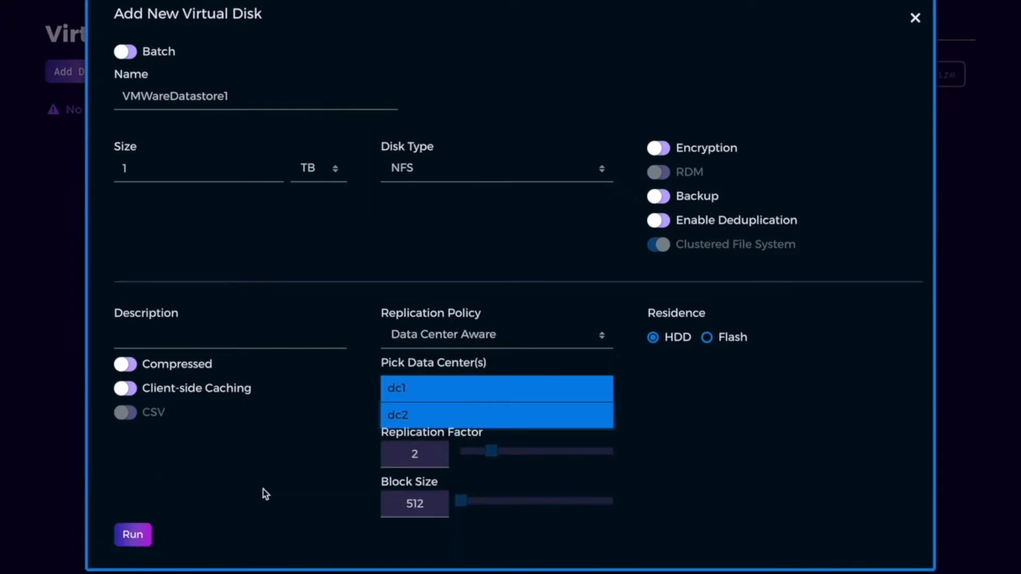
click(143, 536)
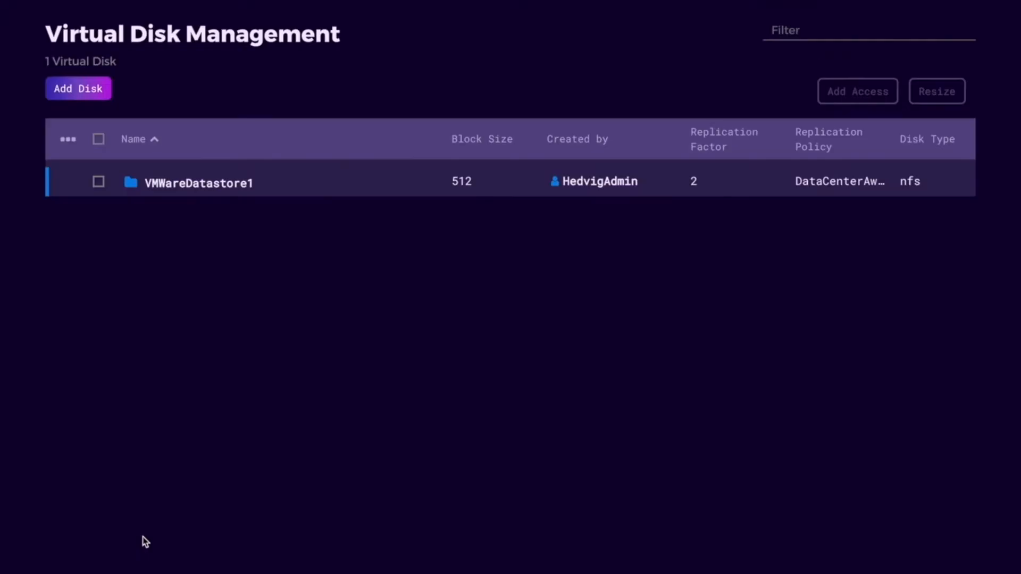
Step: Export the VMWareDatastore1 disk through the storage proxy westproxy.dc1.hedviginc.com
right_click(74, 183)
click(97, 249)
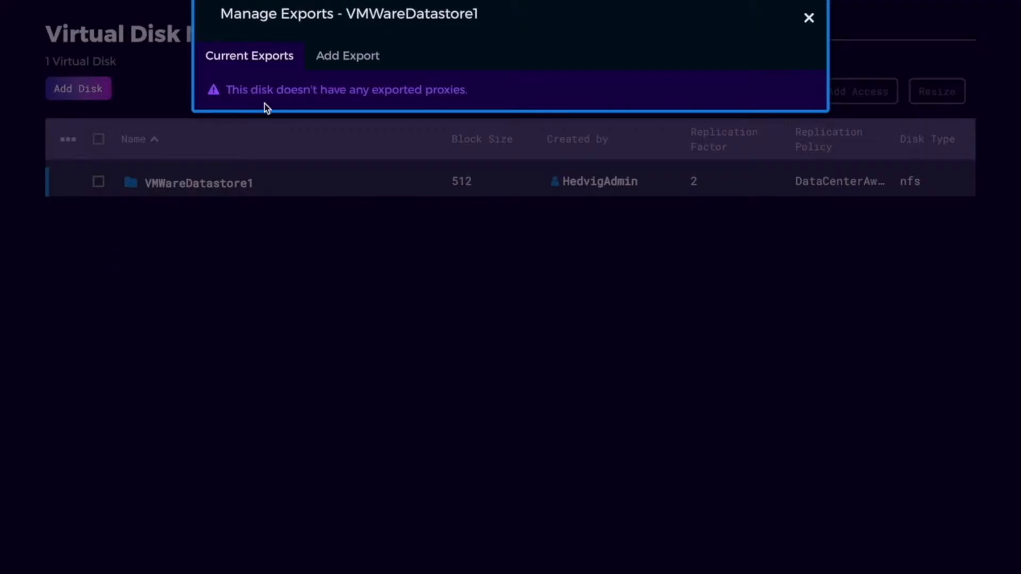
click(365, 58)
click(338, 171)
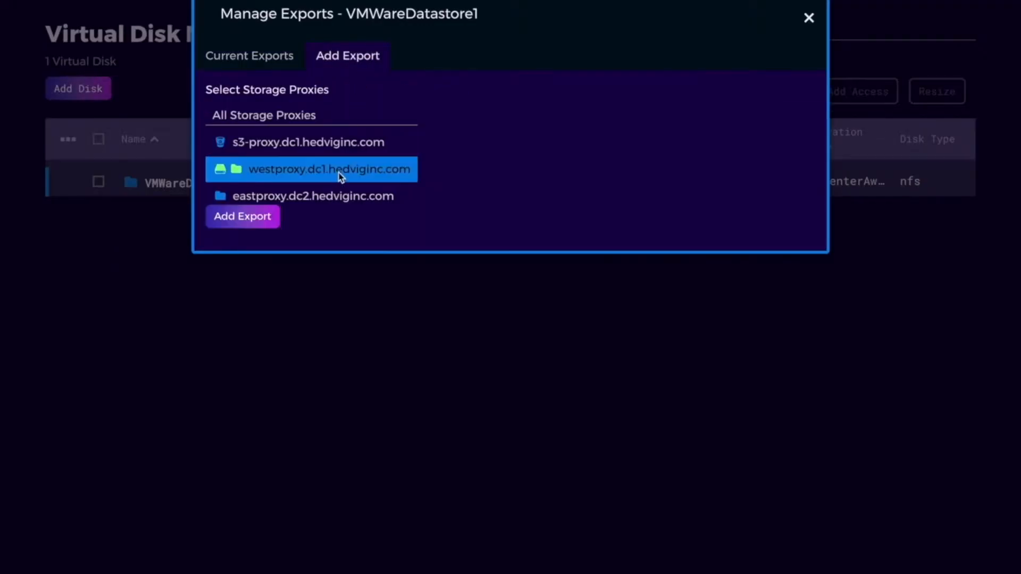
click(260, 226)
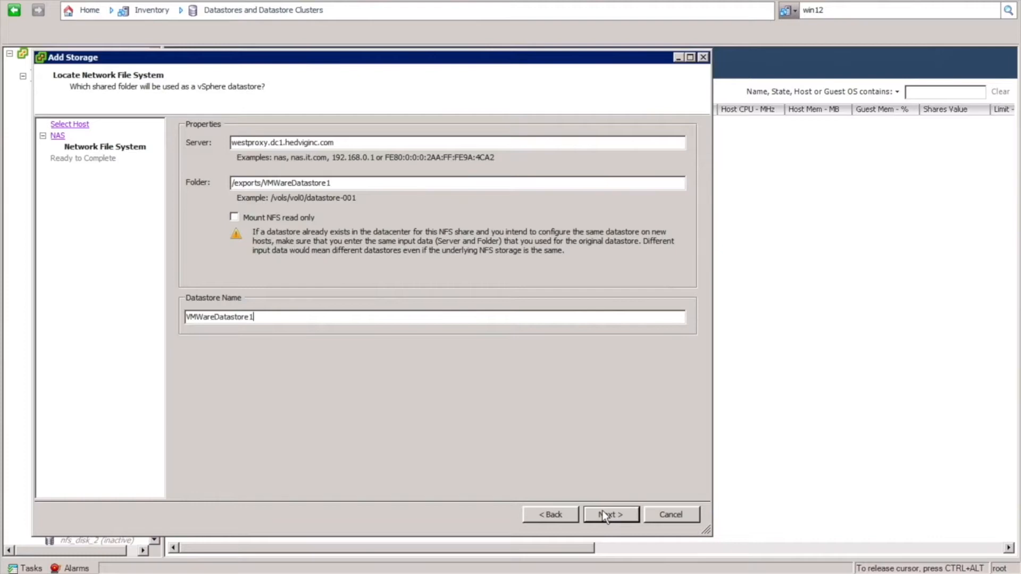
Step: Finish adding the NFS folder /exports/VMWareDatastore1 on westproxy.dc1.hedviginc.com as the vSphere datastore VMWareDatastore1
click(605, 514)
click(610, 515)
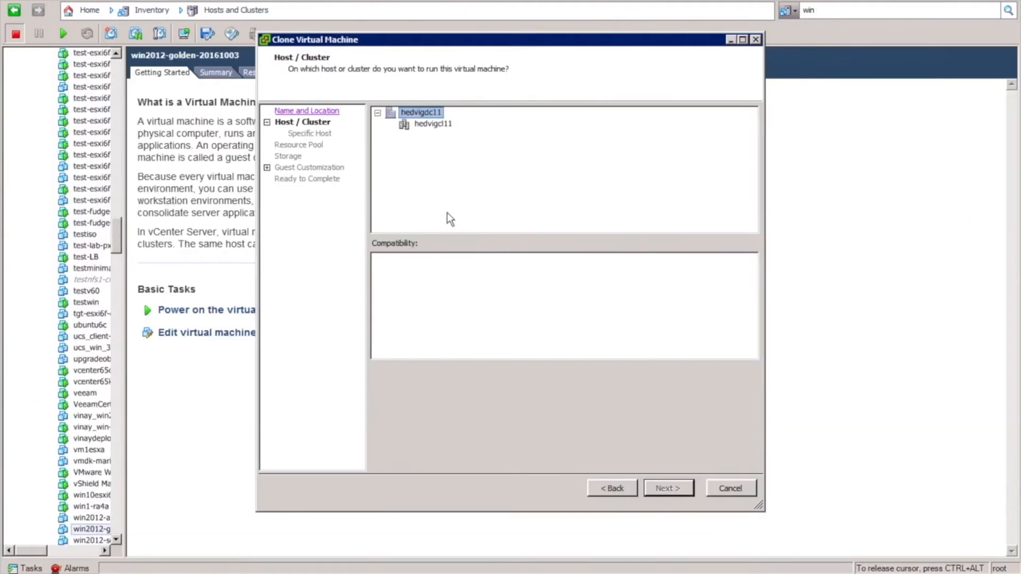
Step: Set the virtual machine clone to run on cluster hedvigcl11 and host esxi6c.hedviginc.com
double_click(436, 129)
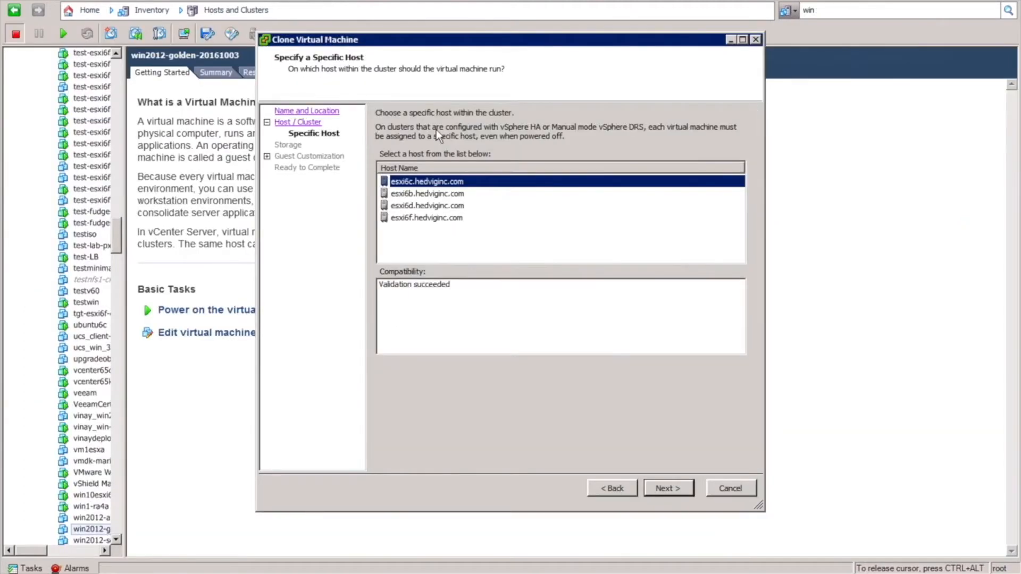
key(Up)
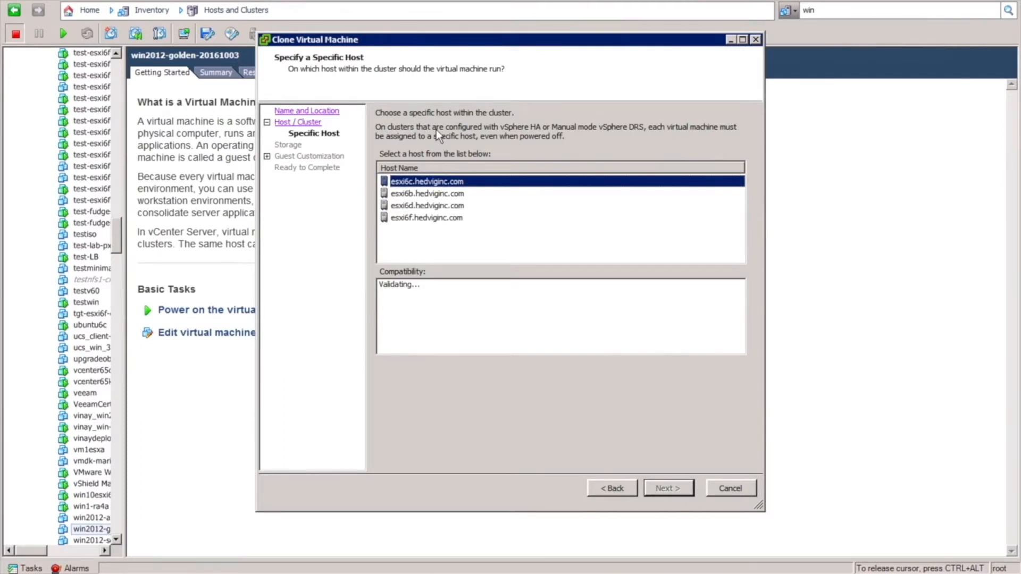
key(Return)
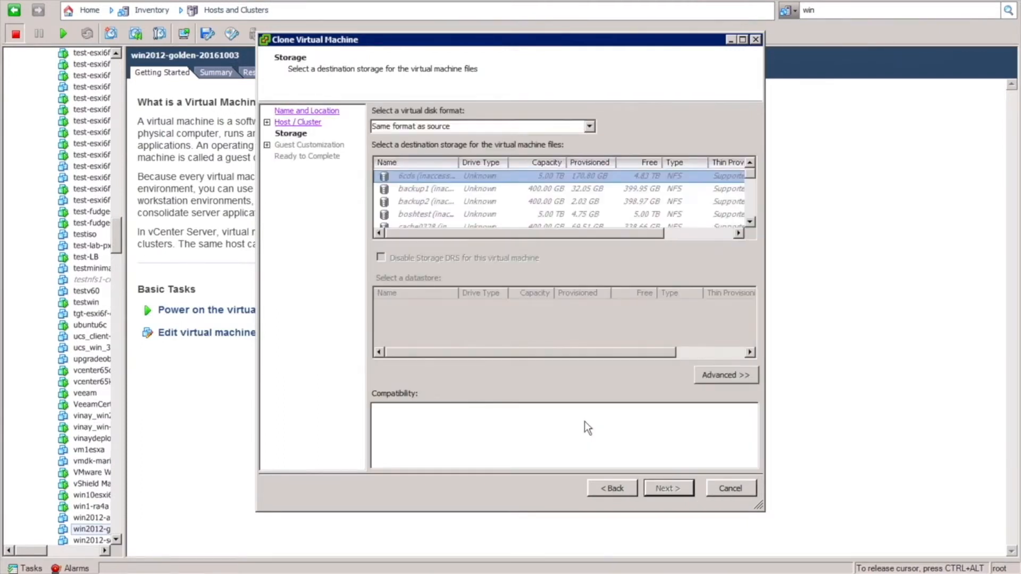
Step: Choose VMWareDatastore1 as the clone's destination storage and keep the guest operating system uncustomized
drag(749, 180, 749, 235)
click(423, 212)
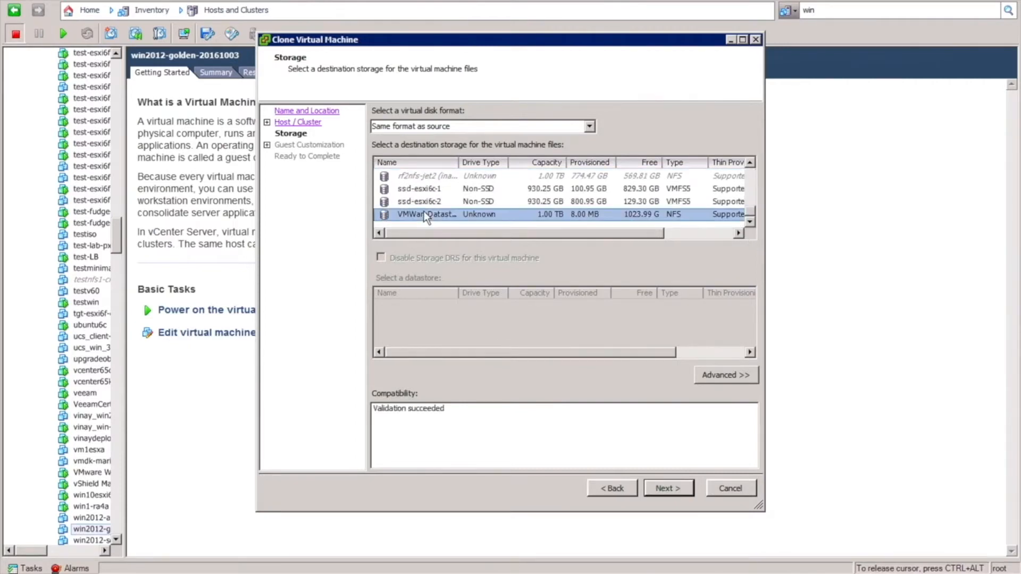
key(Return)
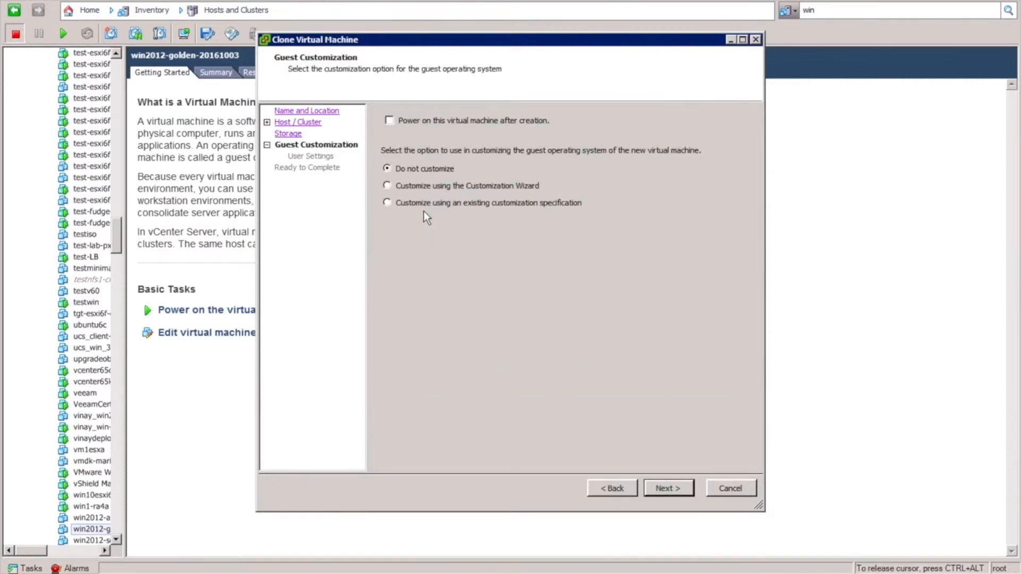
key(Return)
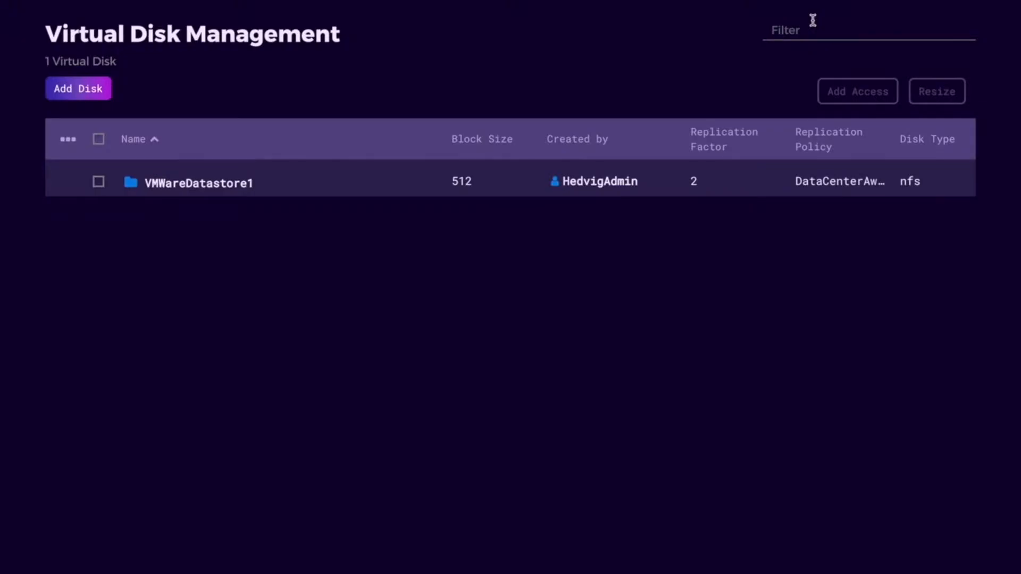
Step: In the Hedvig console, add a 20 GB BLOCK virtual disk named VMBlockDisk1 with the default replication settings
click(101, 97)
text(VMBlockDisk1)
key(Tab)
text(20)
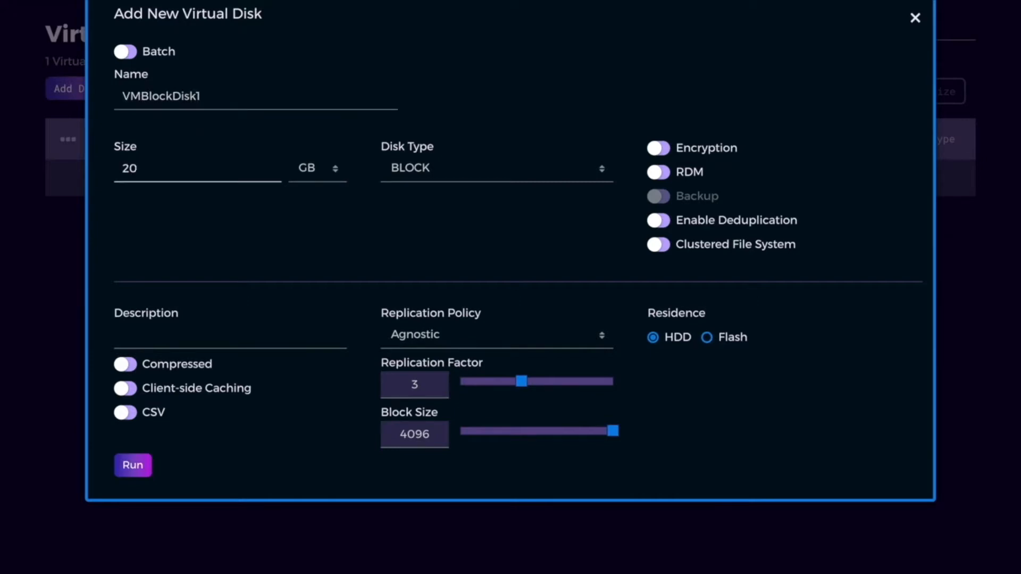
click(141, 470)
Step: Add a LUN for VMBlockDisk1 on the storage proxy westproxy.dc1.hedviginc.com
click(68, 183)
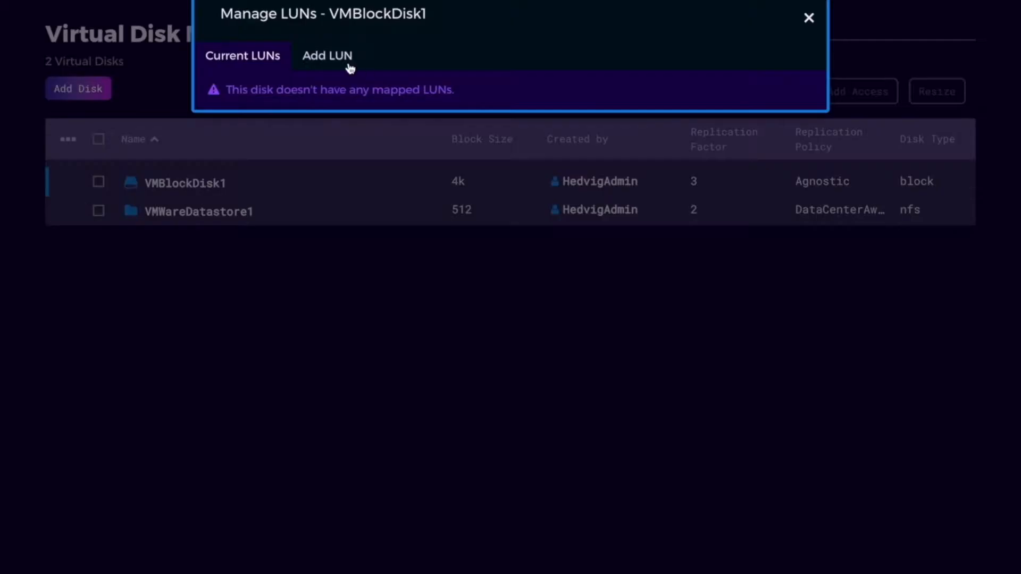
click(330, 56)
click(329, 169)
click(253, 245)
click(809, 17)
Step: Grant host 172.22.19.44 access to VMBlockDisk1 through westproxy.dc1.hedviginc.com
click(68, 183)
click(106, 269)
click(343, 56)
click(256, 114)
click(322, 256)
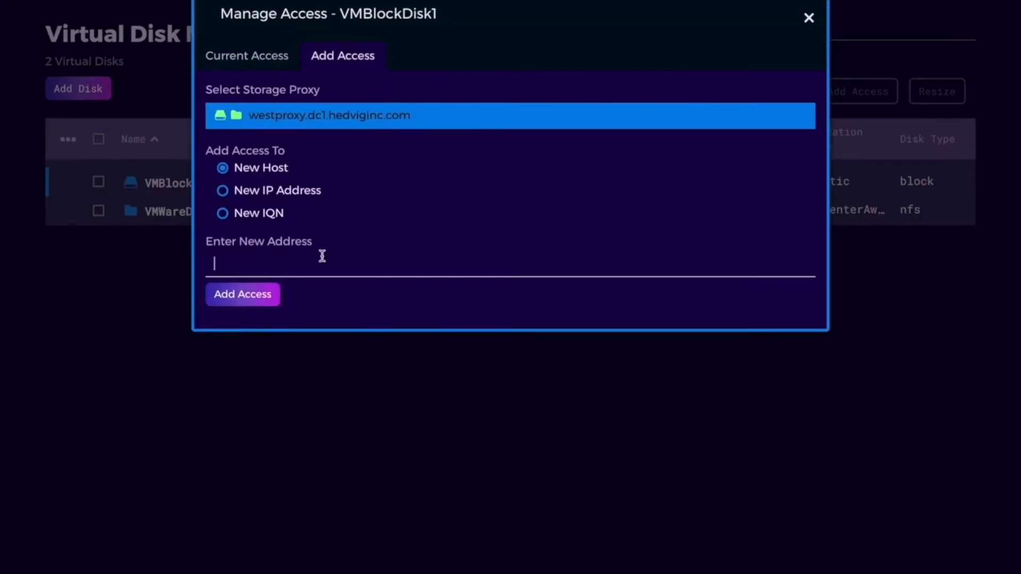
text(172.22.19.44)
click(261, 297)
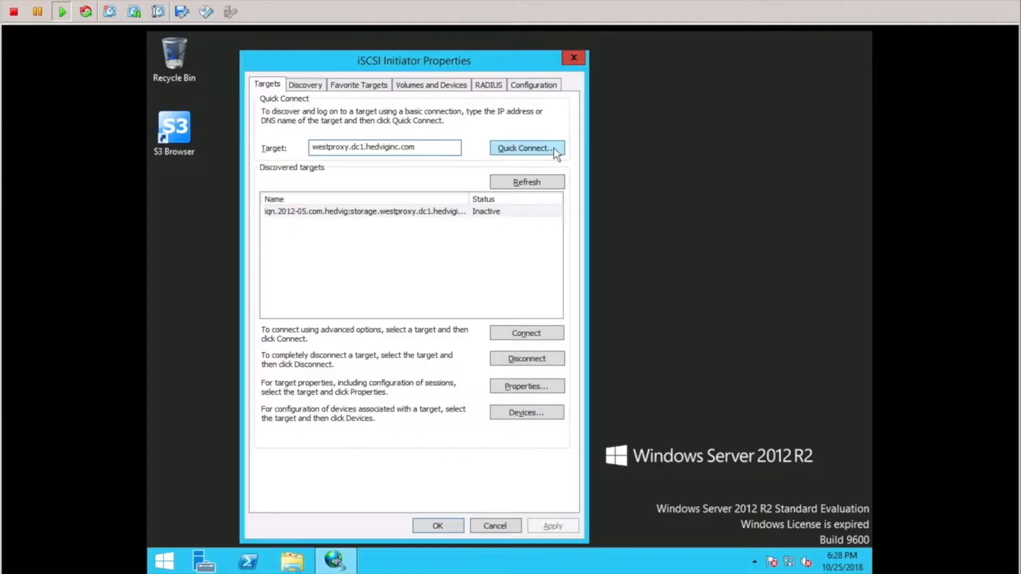
Step: Connect the Windows iSCSI initiator to the target at westproxy.dc1.hedviginc.com and close the initiator properties
click(554, 148)
drag(457, 208, 502, 209)
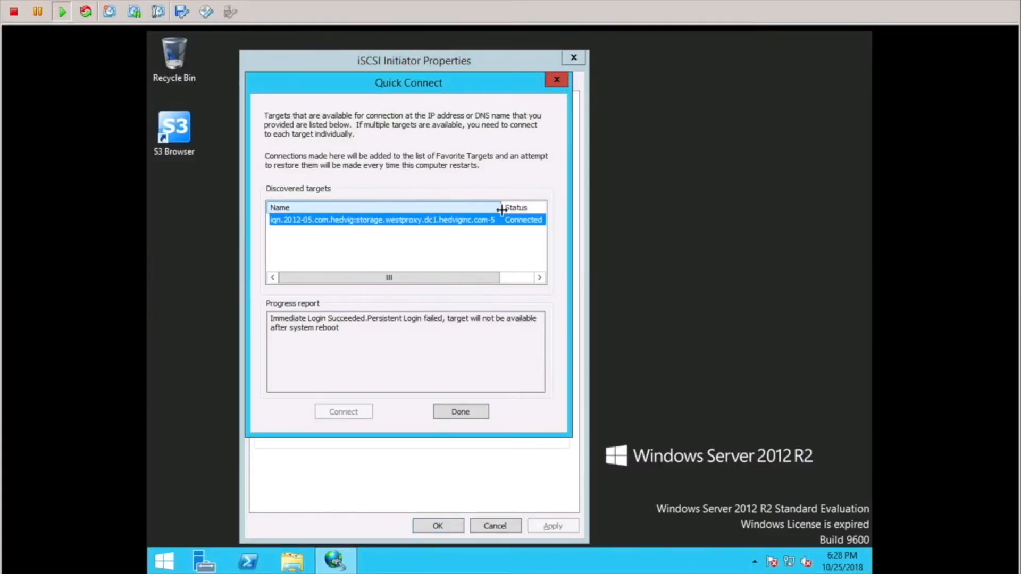
click(461, 412)
click(442, 526)
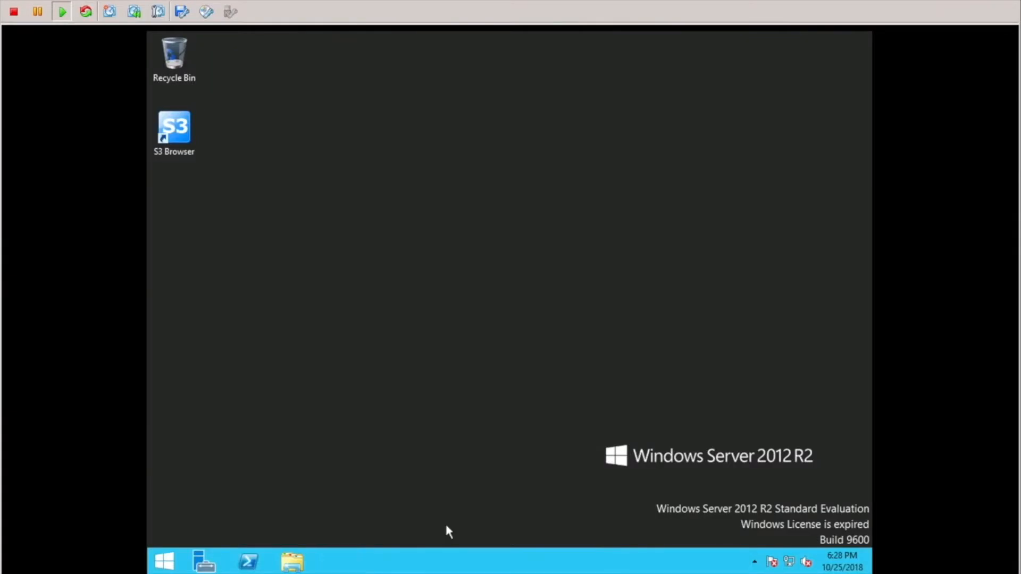
Step: In Server Manager's disk list, bring the new iSCSI disk online
click(204, 564)
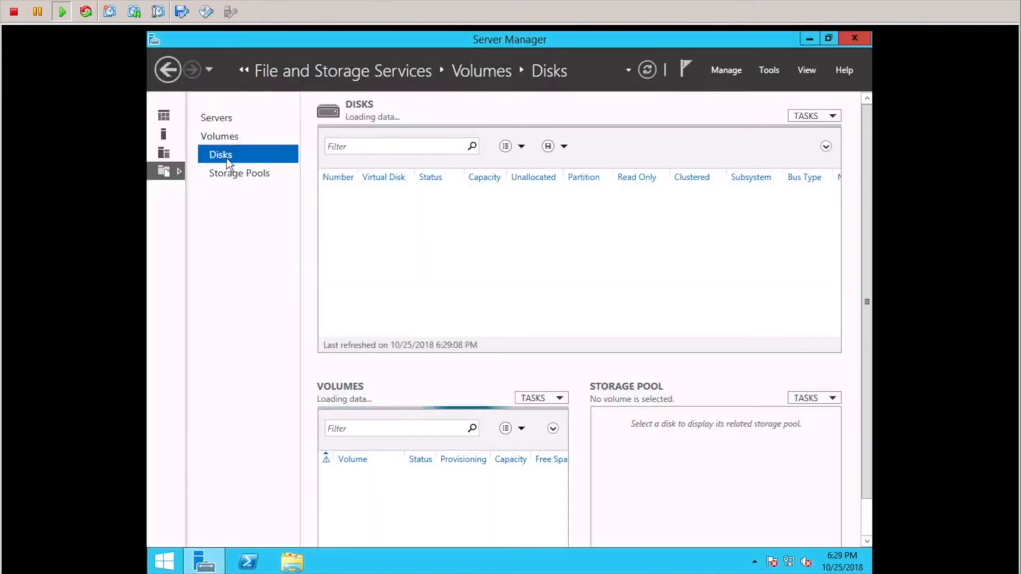
click(413, 230)
right_click(407, 227)
click(442, 253)
Step: Create a 20 GB NTFS volume with drive letter E on the iSCSI disk, initializing it as GPT and keeping the default settings
right_click(439, 233)
click(463, 240)
click(589, 486)
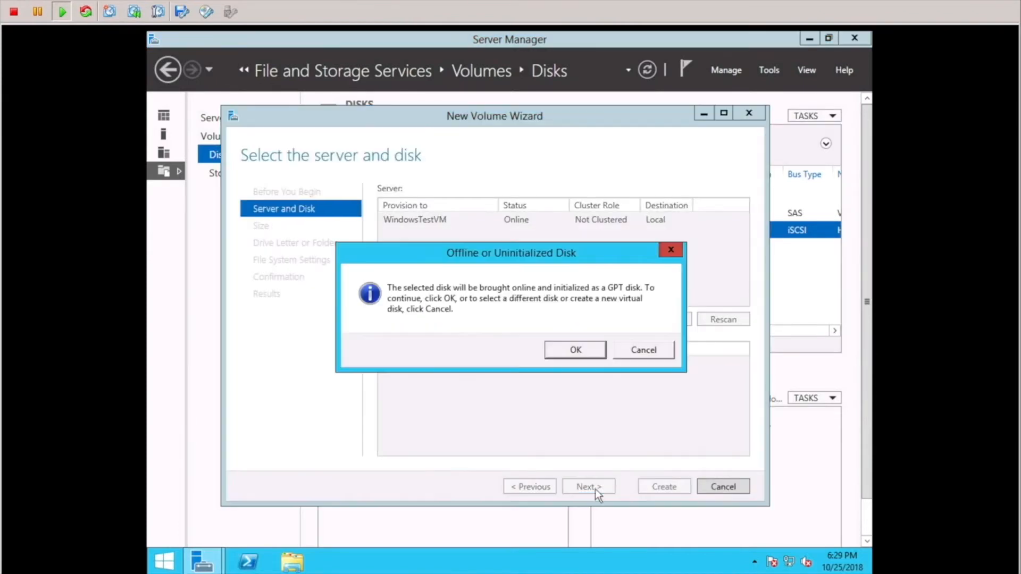
click(577, 349)
click(588, 487)
click(589, 486)
click(588, 486)
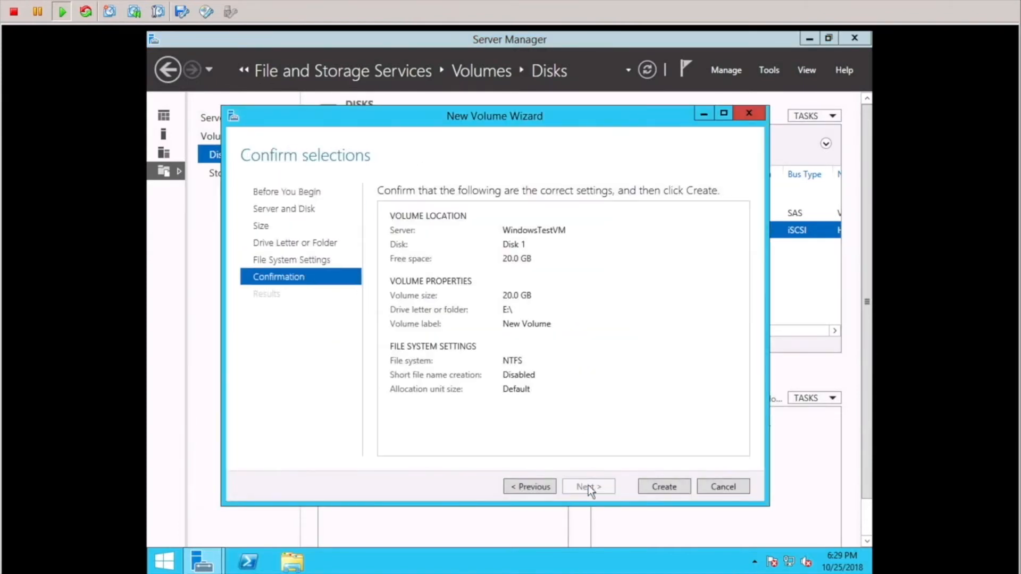
click(652, 486)
click(724, 486)
Step: In File Explorer, create a folder named TestFolder on New Volume (E:) and open it
click(292, 562)
double_click(585, 367)
right_click(386, 214)
mouse_move(478, 359)
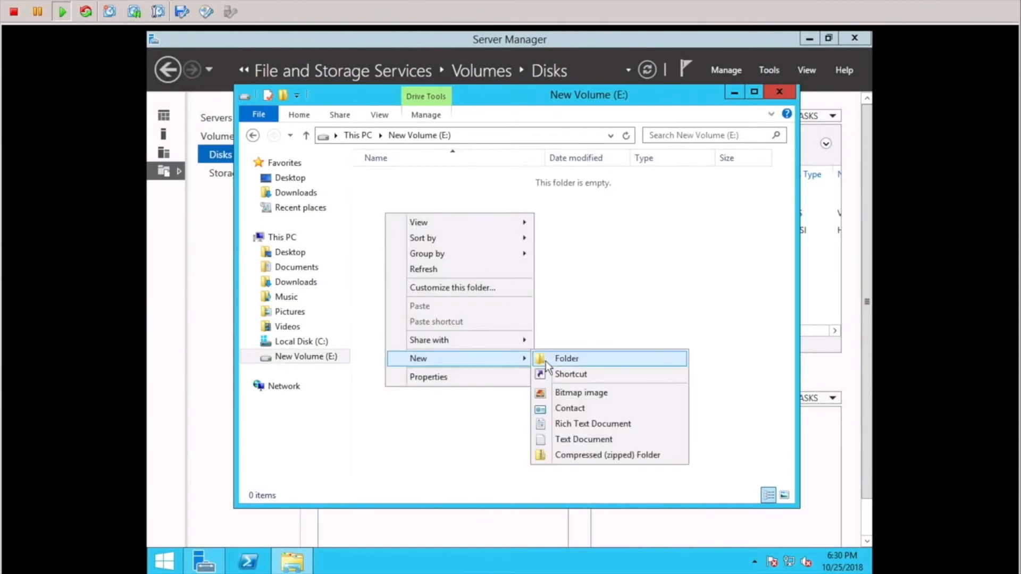
click(546, 360)
text(TestFolder)
key(Return)
key(Return)
Step: Create a text document named NewFile in TestFolder, open it and enter "Test Data"
right_click(464, 225)
mouse_move(496, 385)
click(686, 466)
text(NewFile)
key(Return)
key(Return)
text(Test Data)
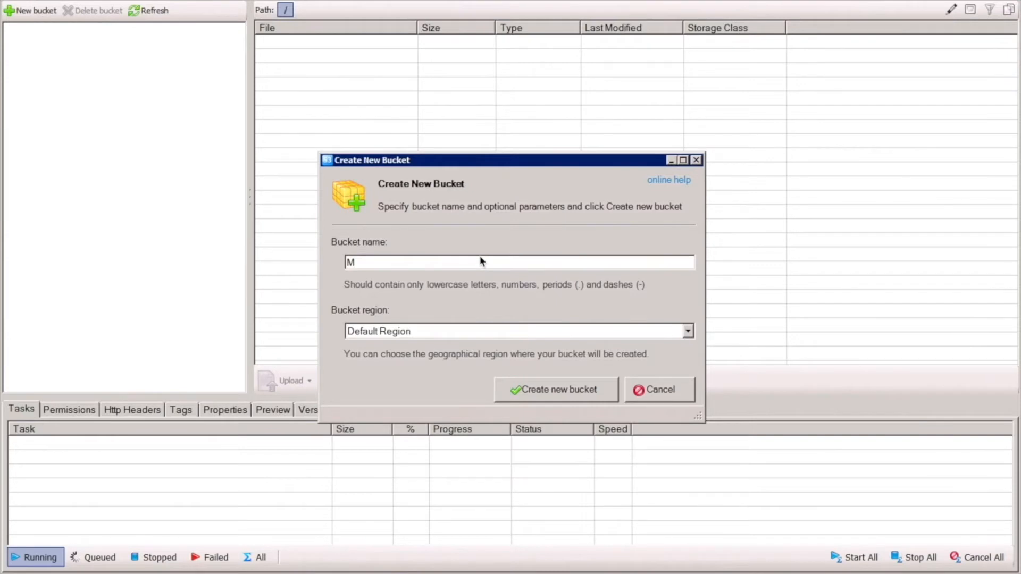
Step: Create a bucket named mynewbucket1 in the default region in S3 Browser
key(BackSpace)
text(mynewbucket1)
click(595, 387)
Step: Create a folder named newfolder1 in mynewbucket1
right_click(92, 33)
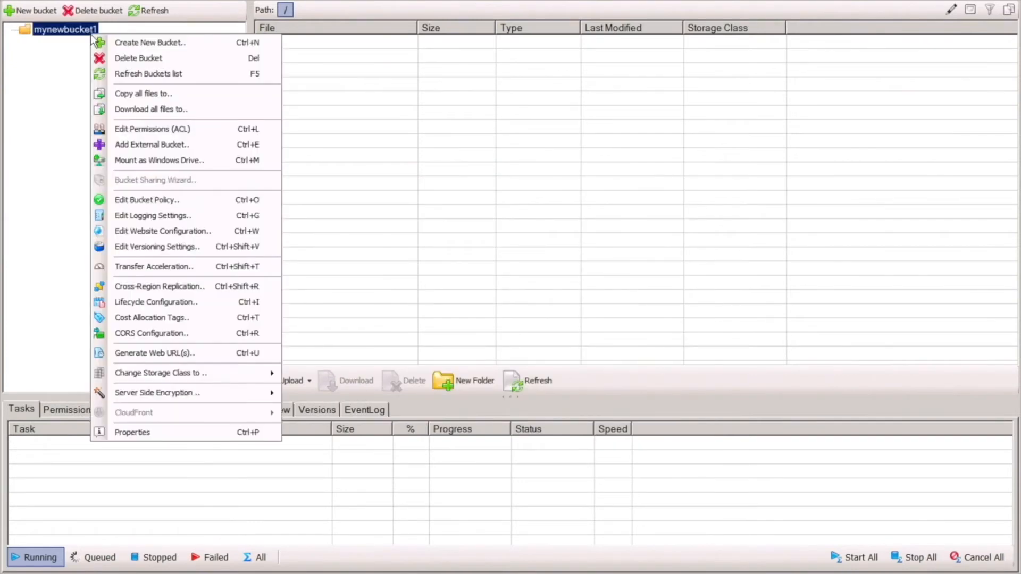
click(43, 98)
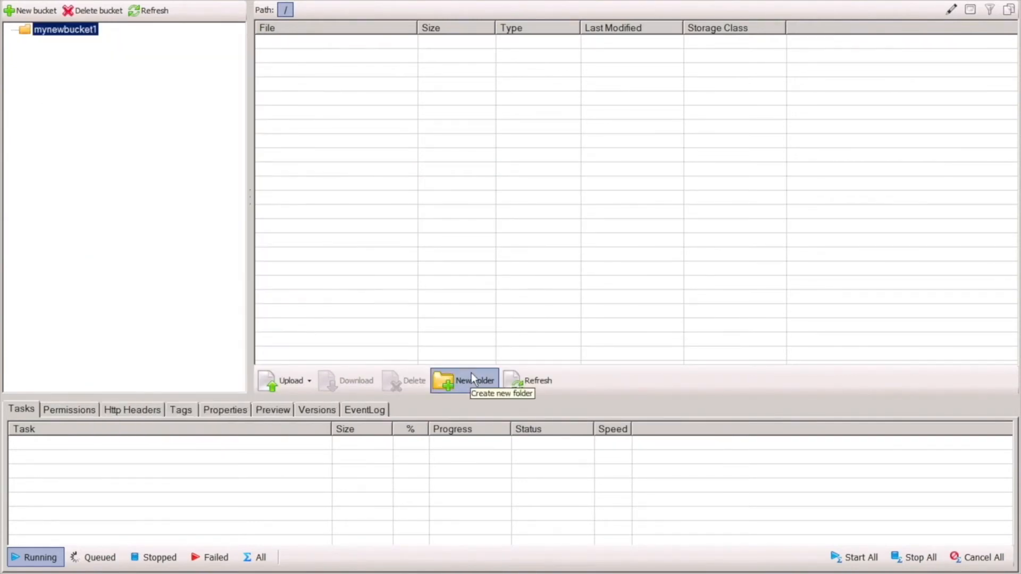
click(468, 378)
text(newfolder1)
click(517, 351)
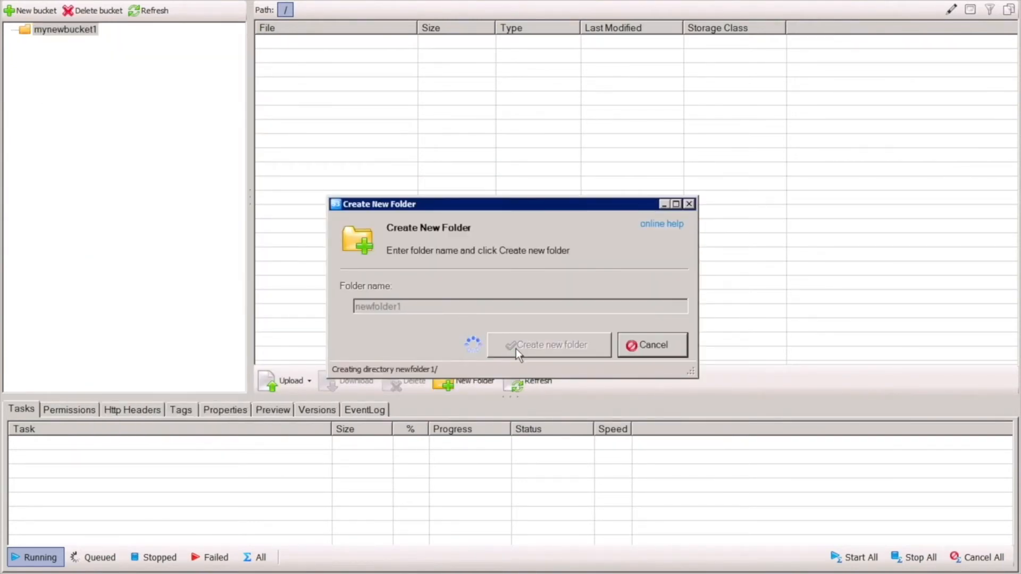
Step: Create a second bucket named mynewbucket2 in the default region
click(30, 10)
text(mynewbucket2)
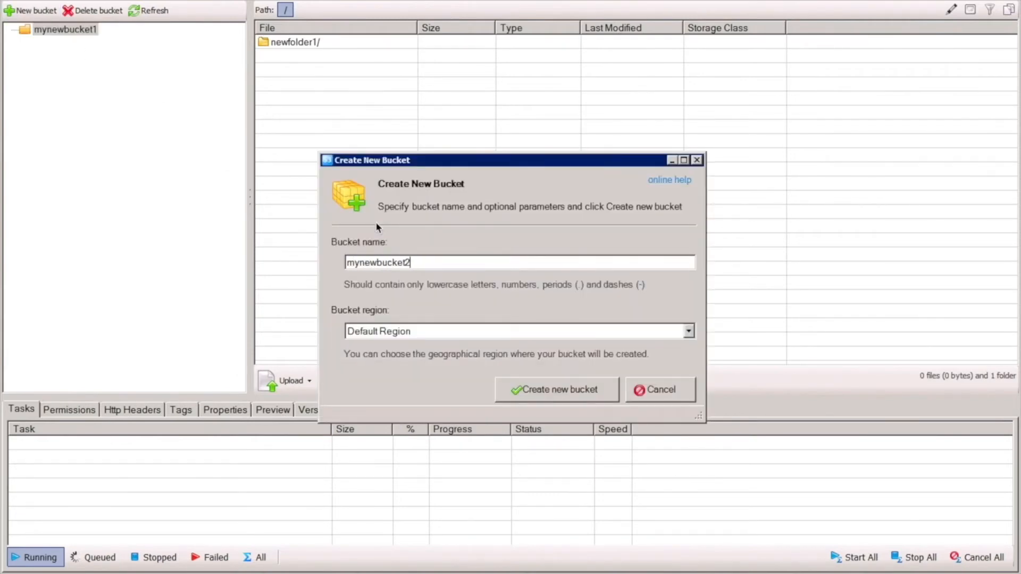
click(557, 389)
Step: Create a folder named newfolder2 in mynewbucket2
click(77, 42)
click(451, 381)
text(newfolder2)
click(592, 346)
Step: Check the contents of mynewbucket1, including its folder, and of mynewbucket2
click(88, 30)
double_click(282, 43)
click(64, 42)
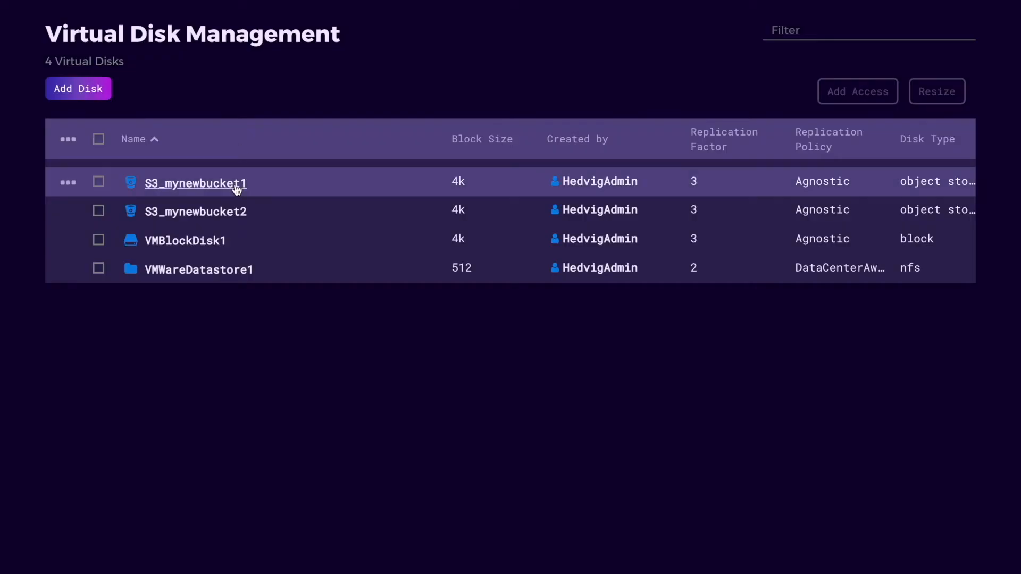
Step: Open the details of the S3_mynewbucket1 virtual disk in Hedvig's Virtual Disk Management
click(237, 186)
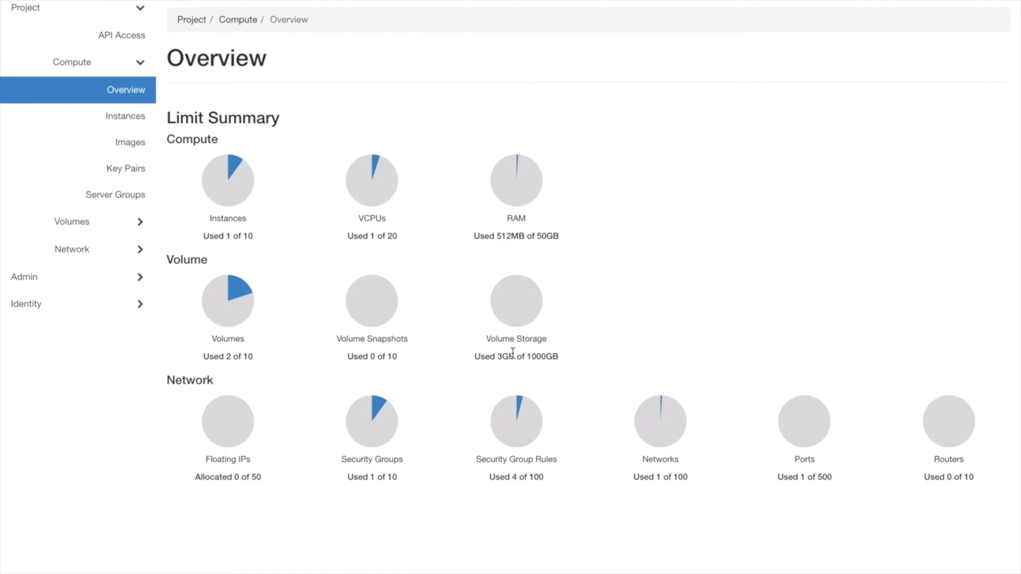
Step: In the OpenStack dashboard, check the admin-level volume types for the hedvig type
click(140, 278)
click(139, 118)
click(117, 197)
double_click(220, 196)
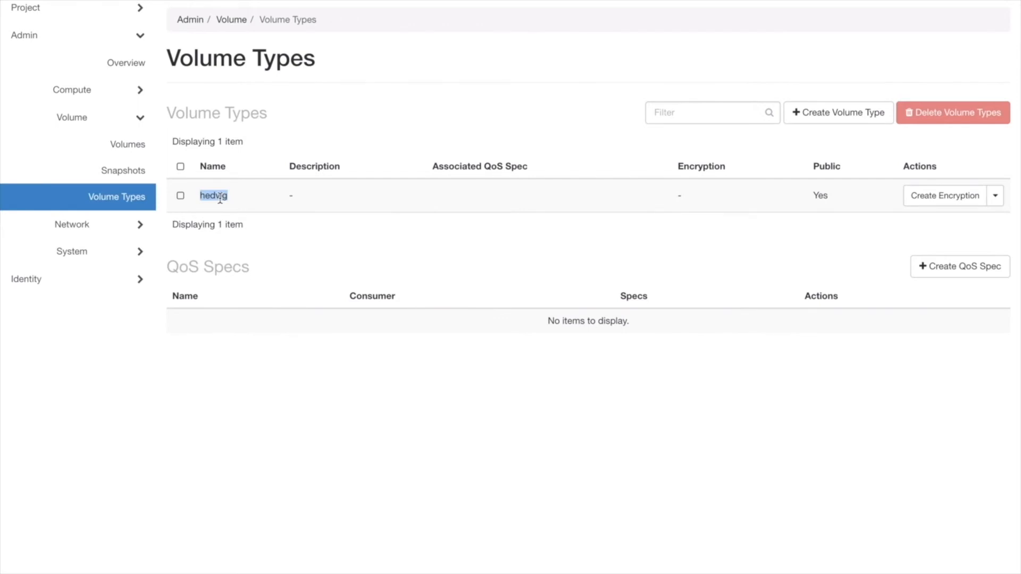
Step: Create a 1 GiB hedvig-type project volume named NewHedvigVolume1 from the cirros-0.3.5-x86_64-disk image, and open its details
click(139, 8)
click(140, 90)
click(136, 116)
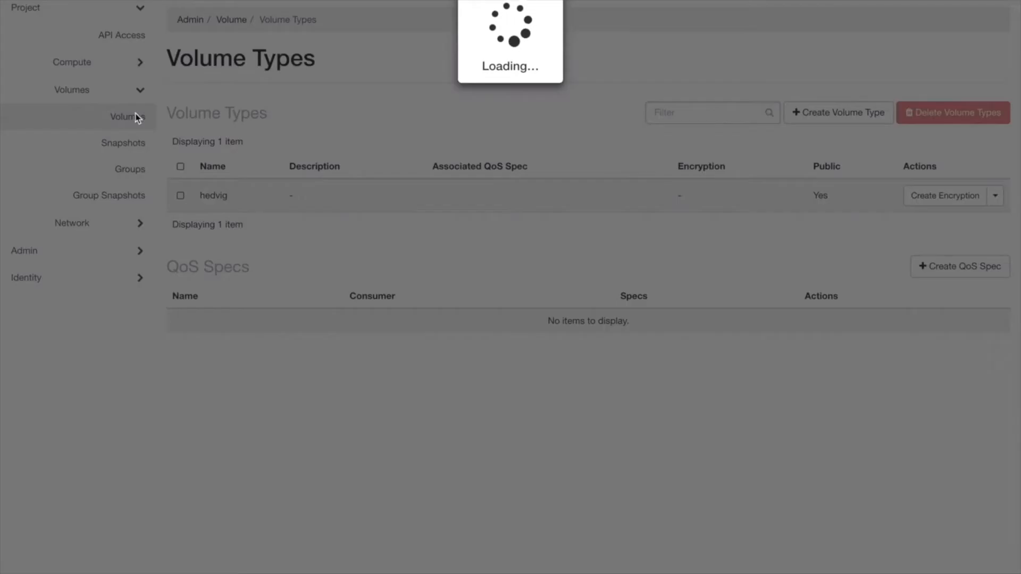
click(868, 113)
text(NewHedvigVolume1)
click(415, 211)
click(392, 250)
click(396, 272)
click(394, 322)
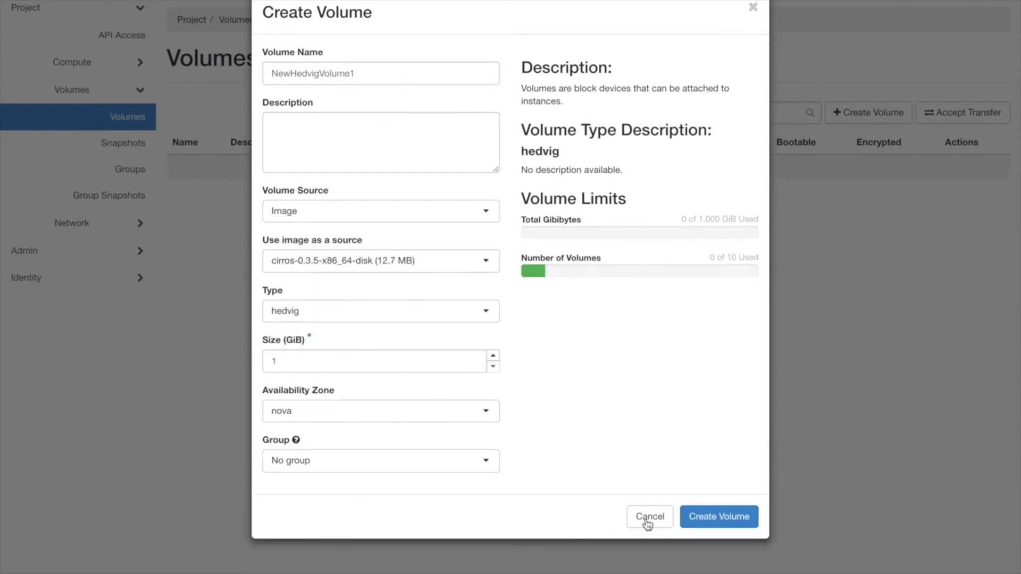
click(703, 520)
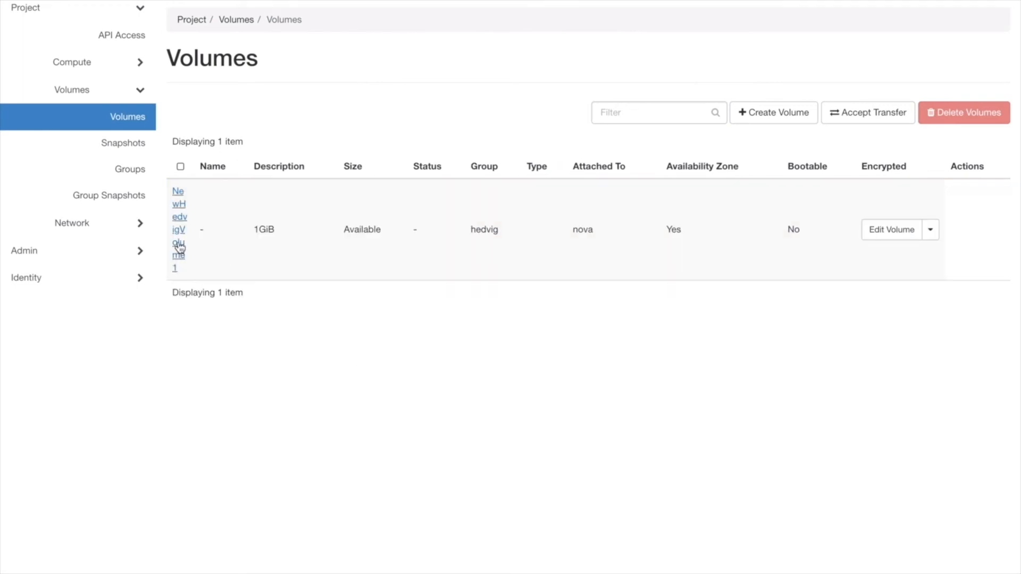
click(179, 246)
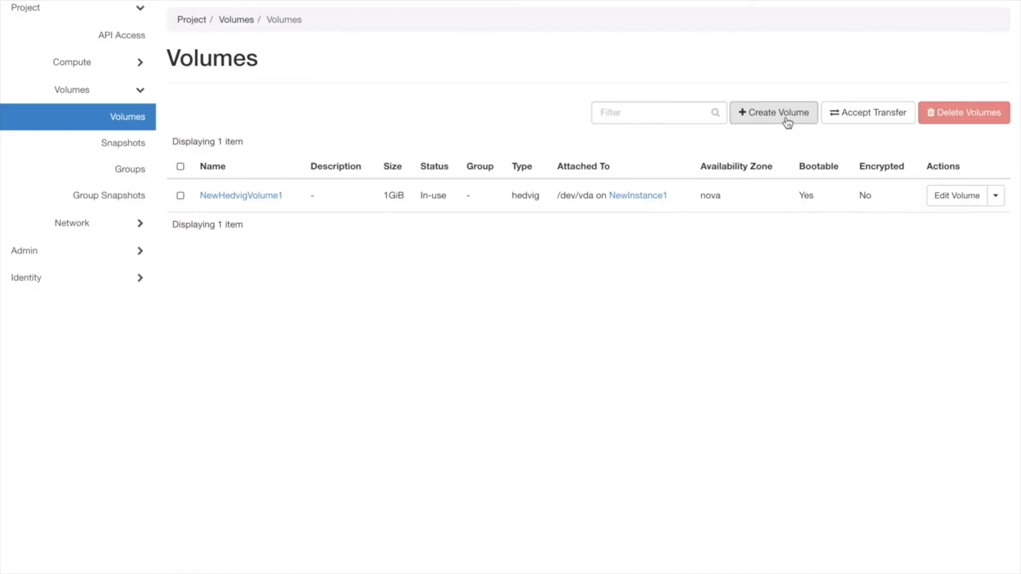
Step: Create an empty 2 GiB volume named NewAddVol1 with type hedvig in availability zone nova
click(787, 123)
text(NewAddVol1)
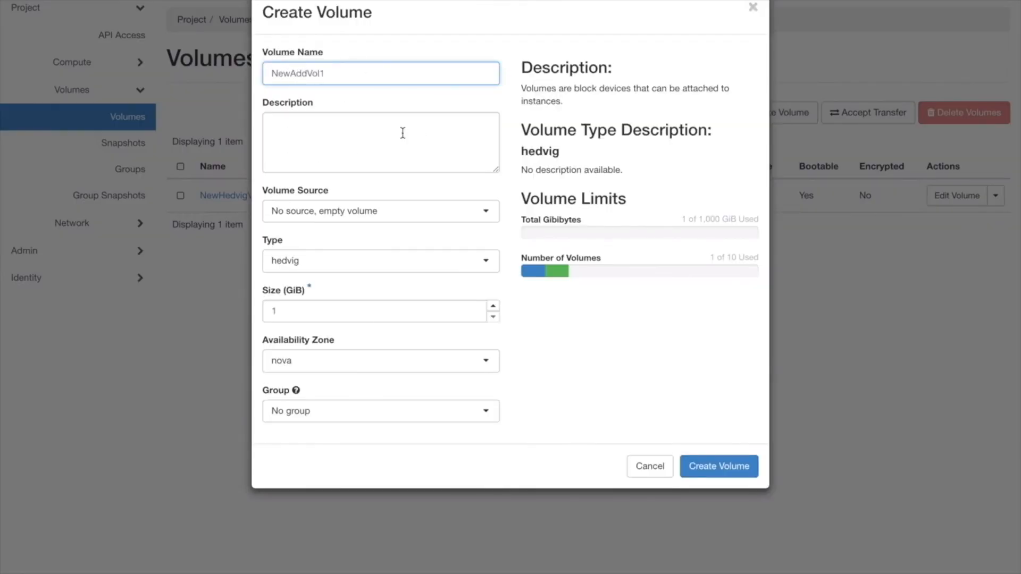
click(416, 307)
click(713, 466)
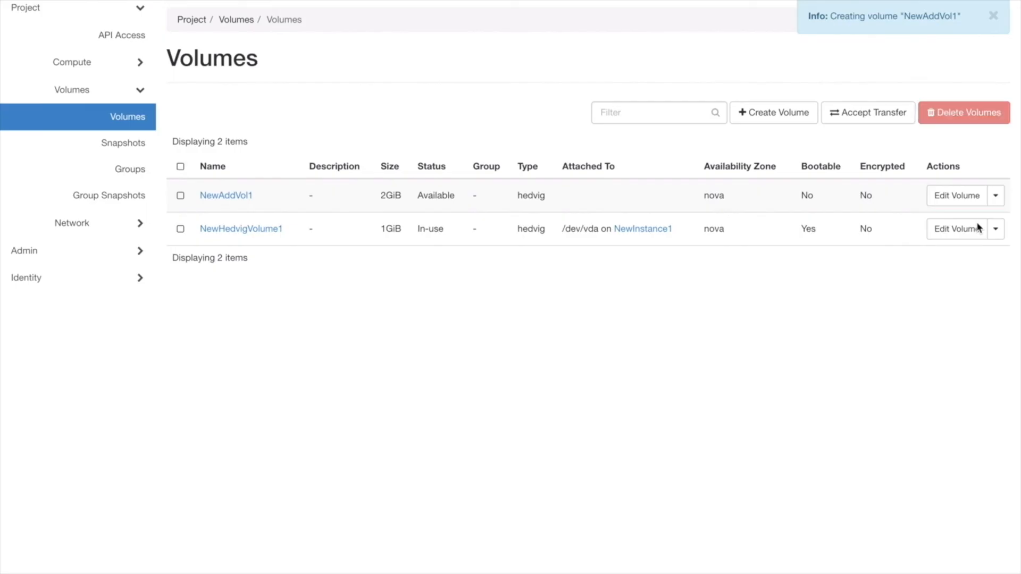
Step: Attach the NewAddVol1 volume to the NewInstance1 instance
click(995, 195)
click(946, 234)
click(537, 205)
click(712, 224)
click(719, 261)
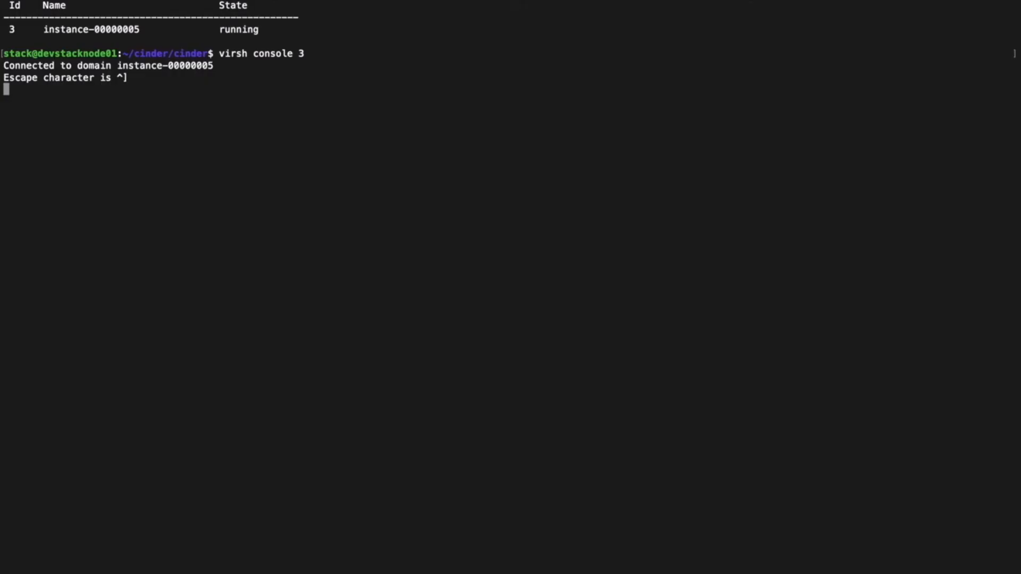